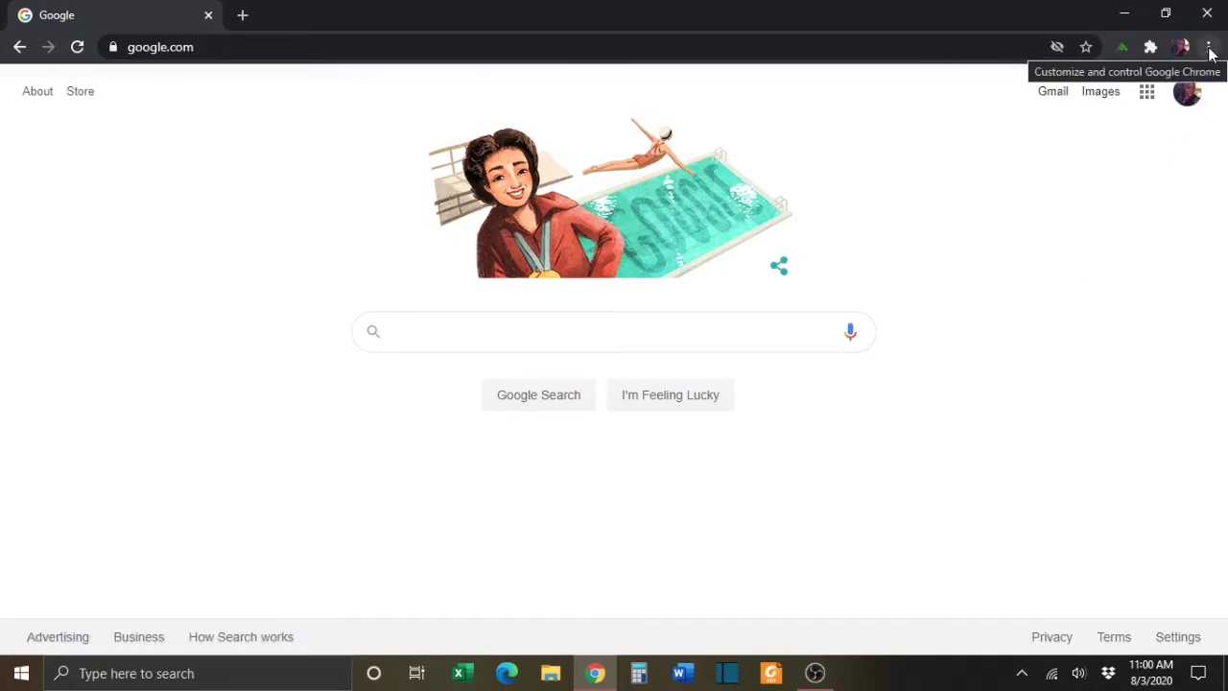
- Go to Chrome's Privacy and security > Security settings and open Manage certificates
left_click(1210, 48)
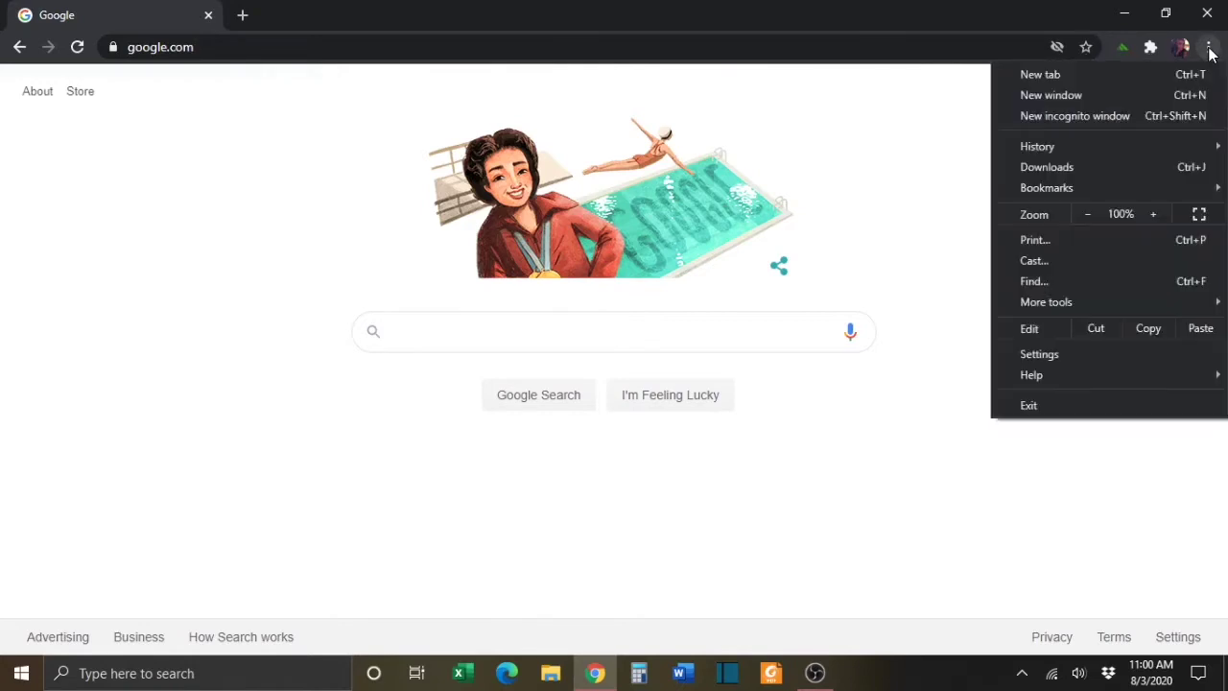
left_click(1111, 358)
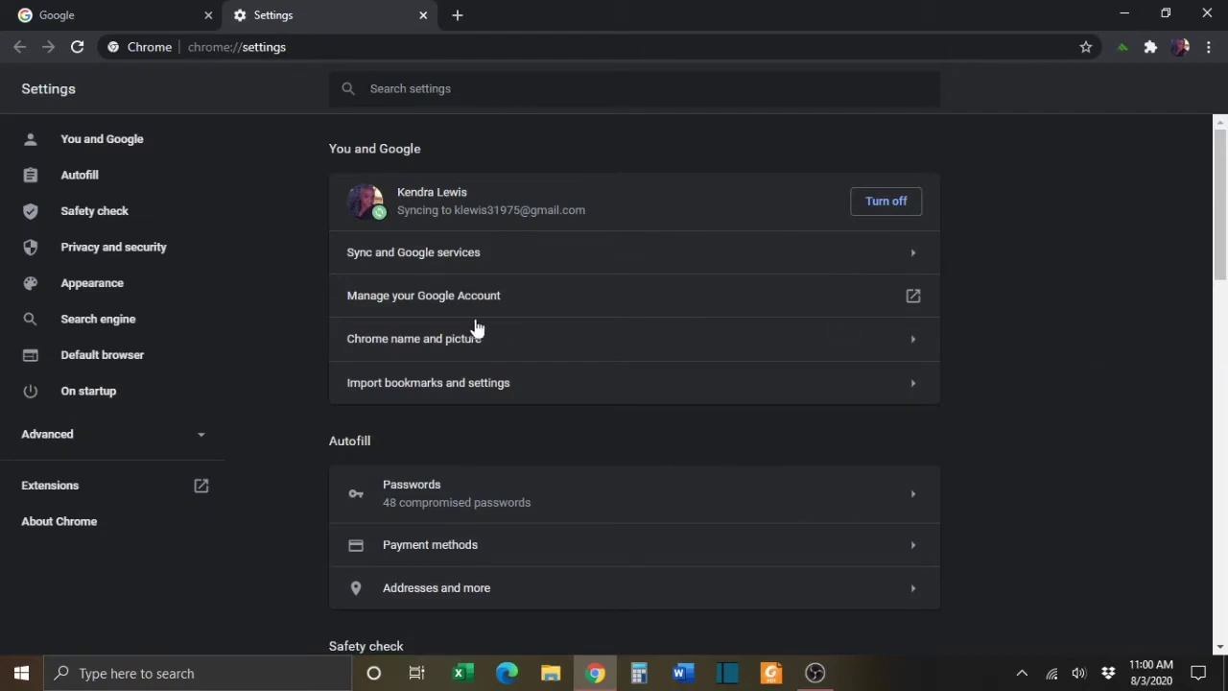
left_click(153, 257)
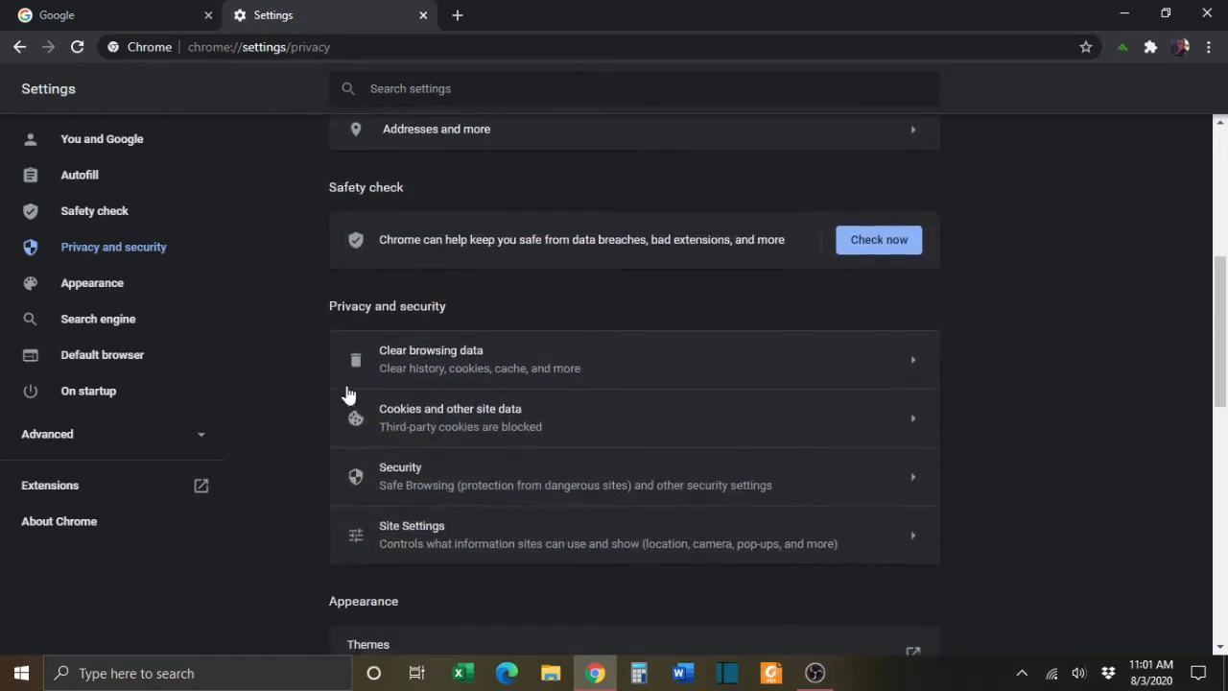
left_click(409, 490)
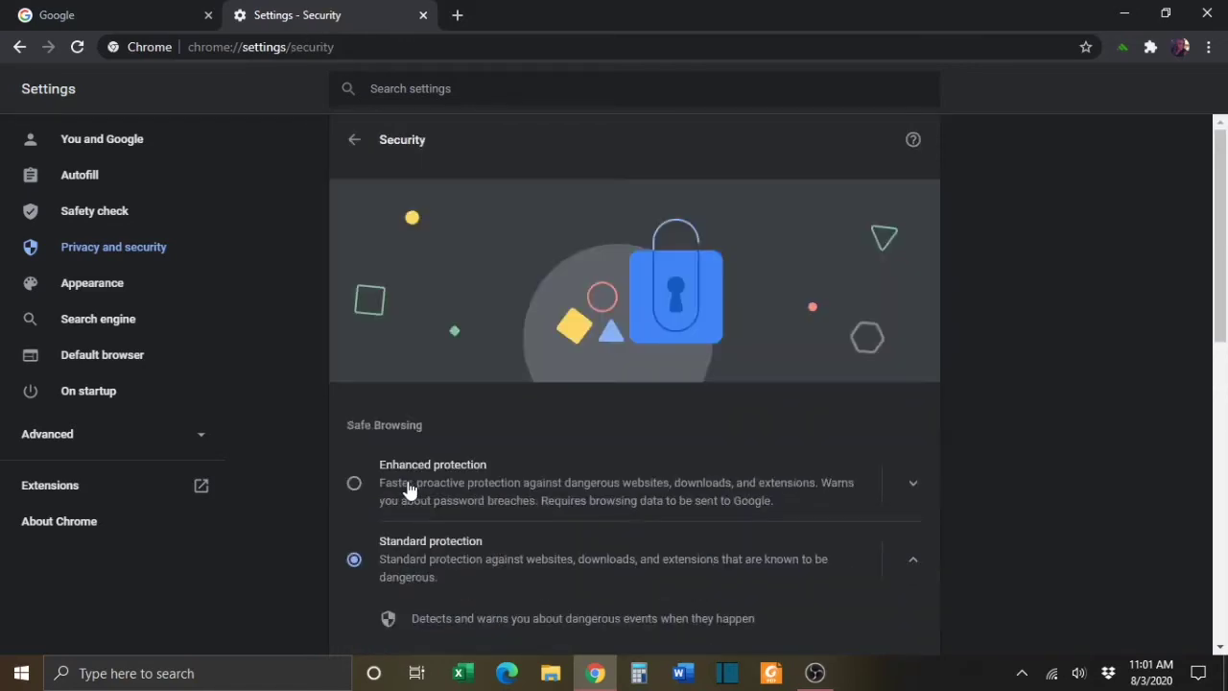
scroll(410, 490, "down", 4)
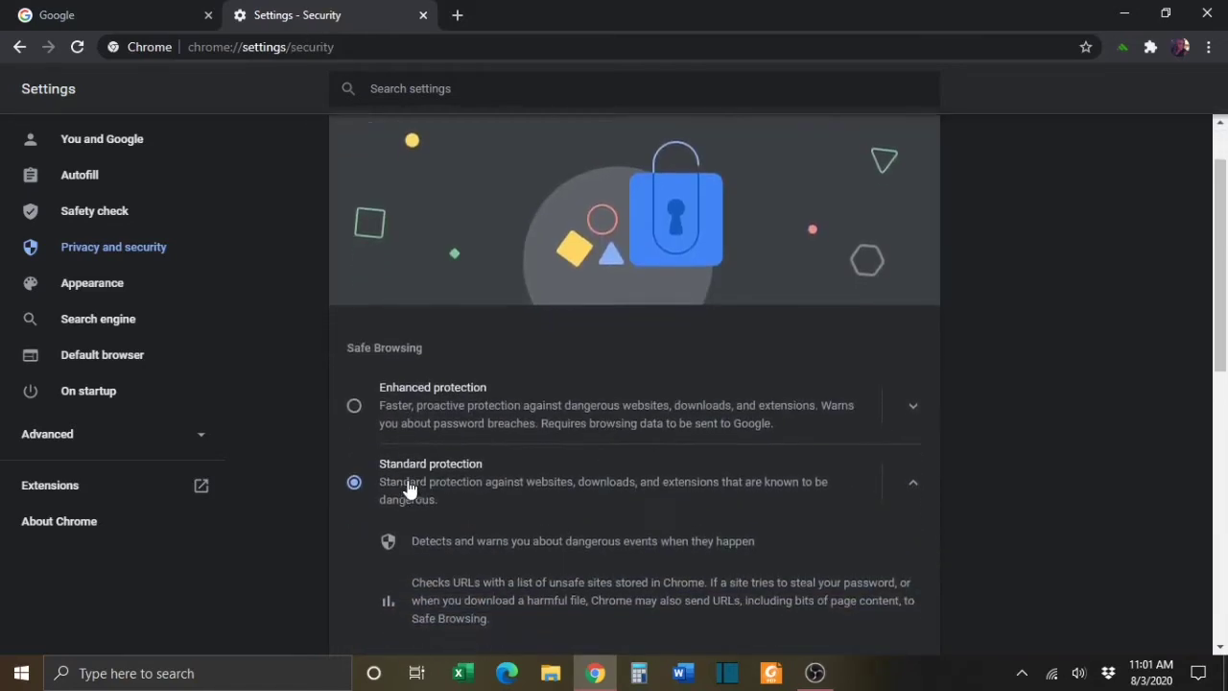
scroll(410, 490, "down", 5)
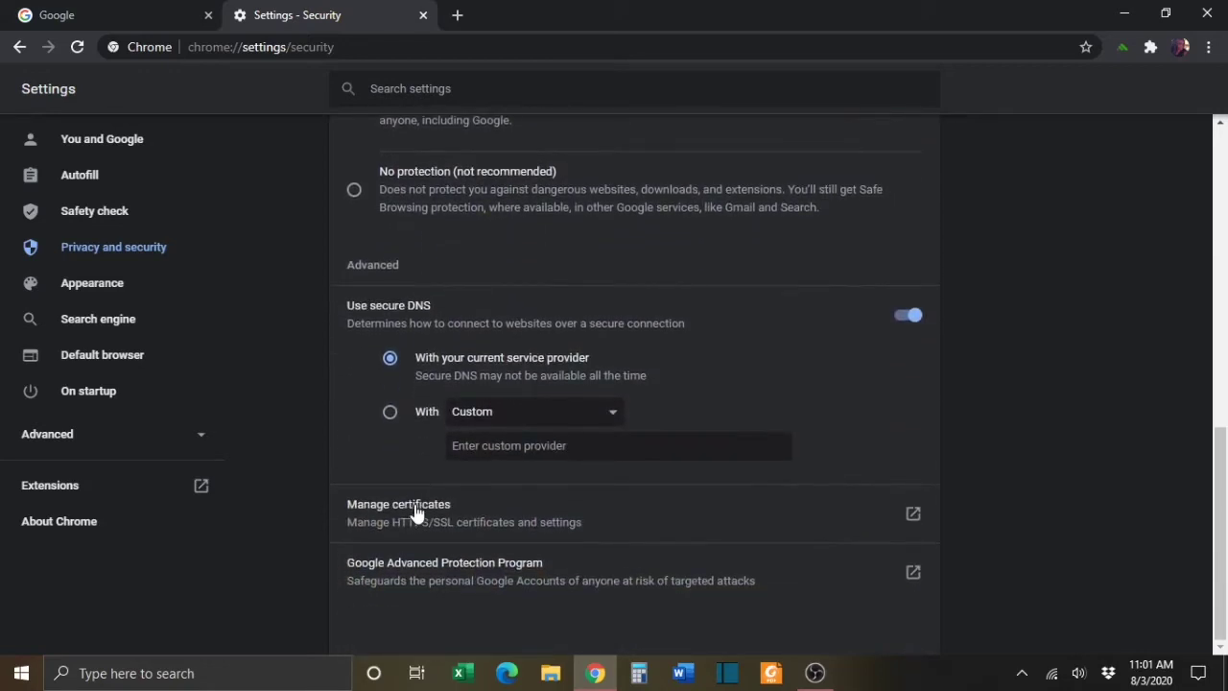
left_click(417, 513)
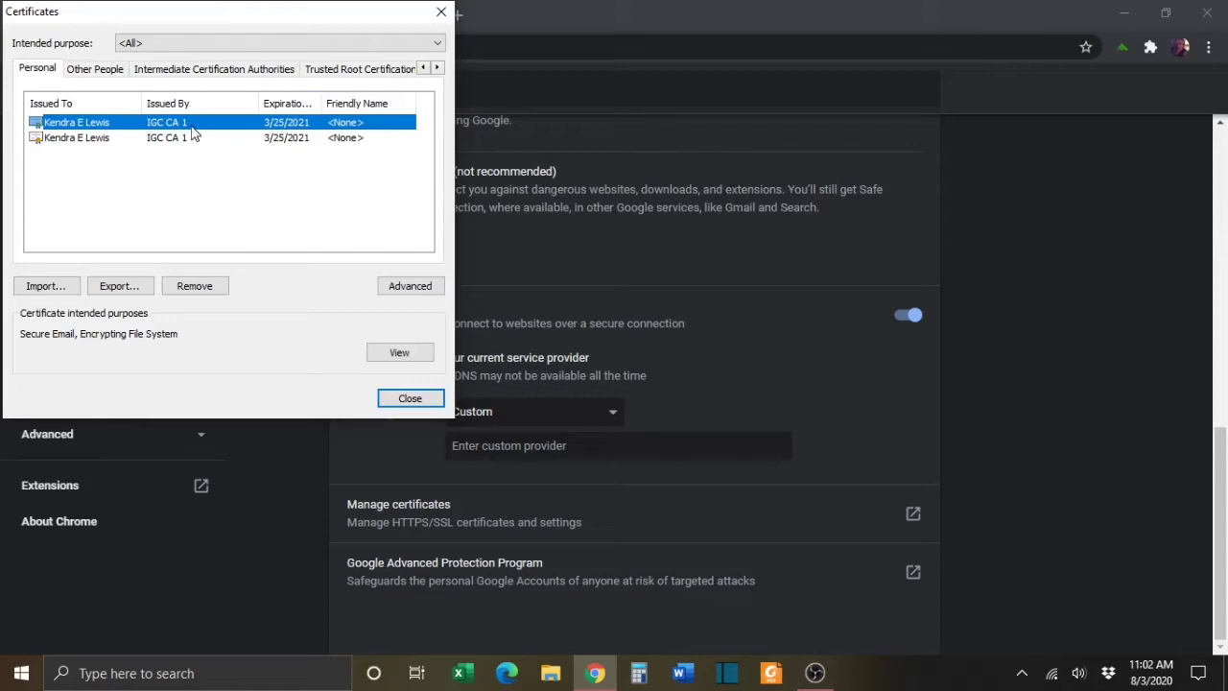
- Inspect the second personal certificate's details to confirm Key Usage is Digital Signature, Non-Repudiation
left_click(194, 146)
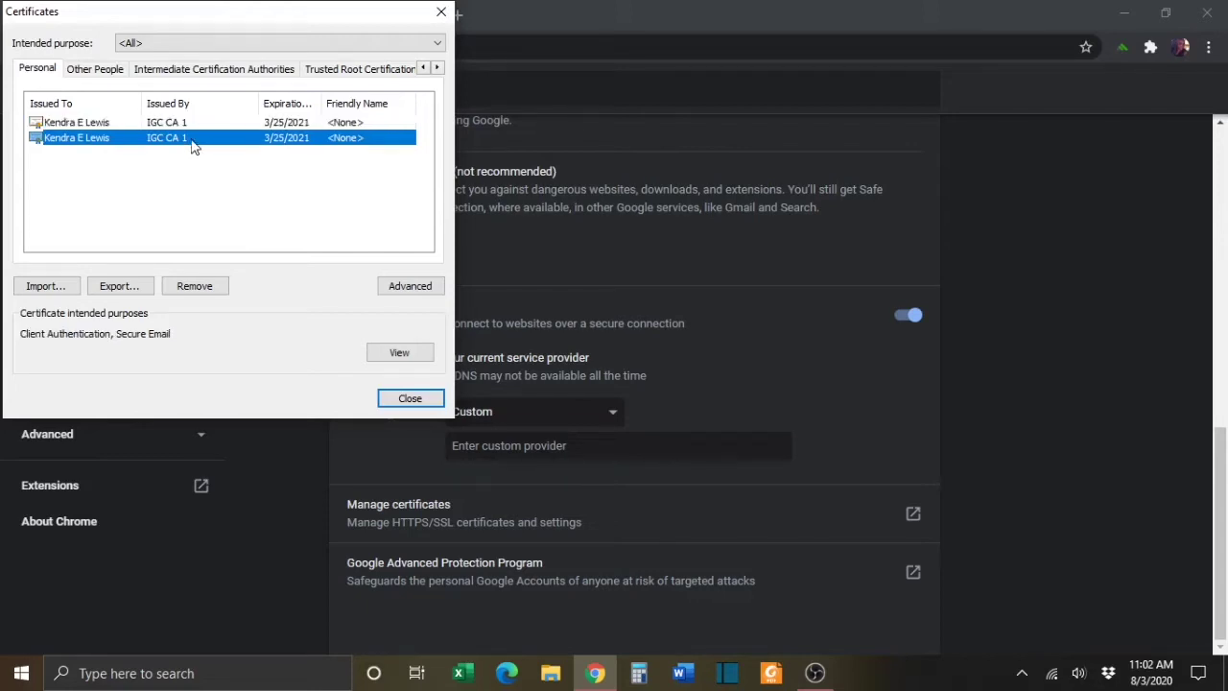
left_click(383, 359)
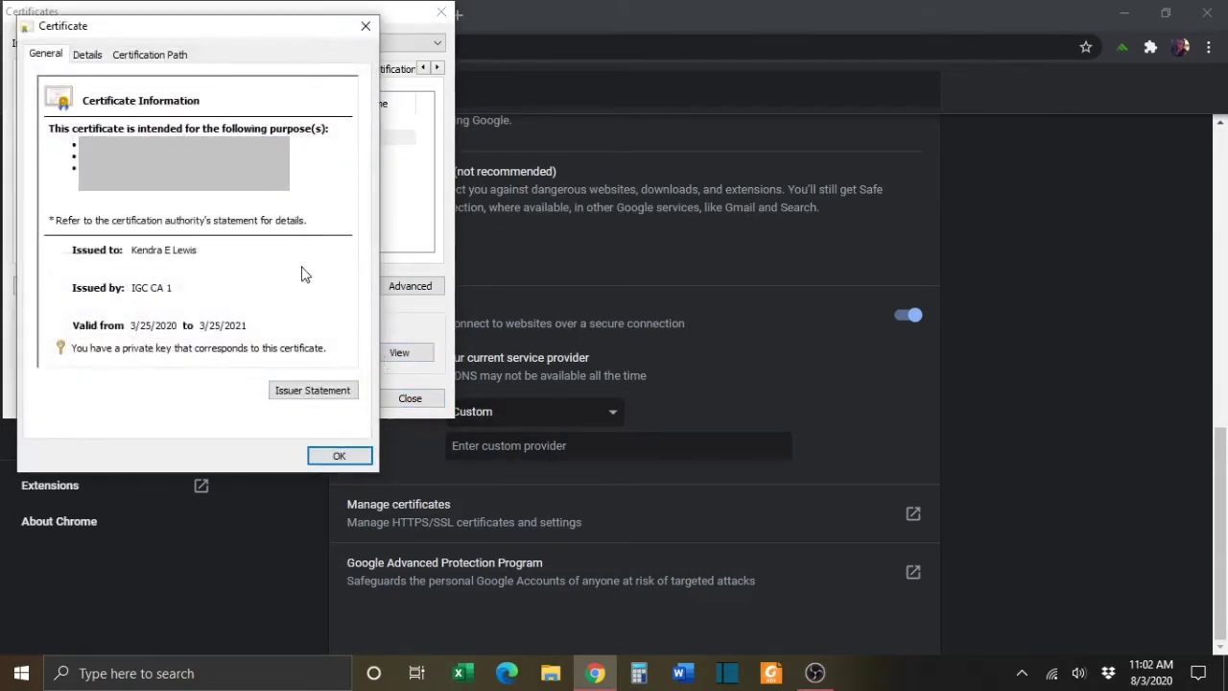
left_click(87, 55)
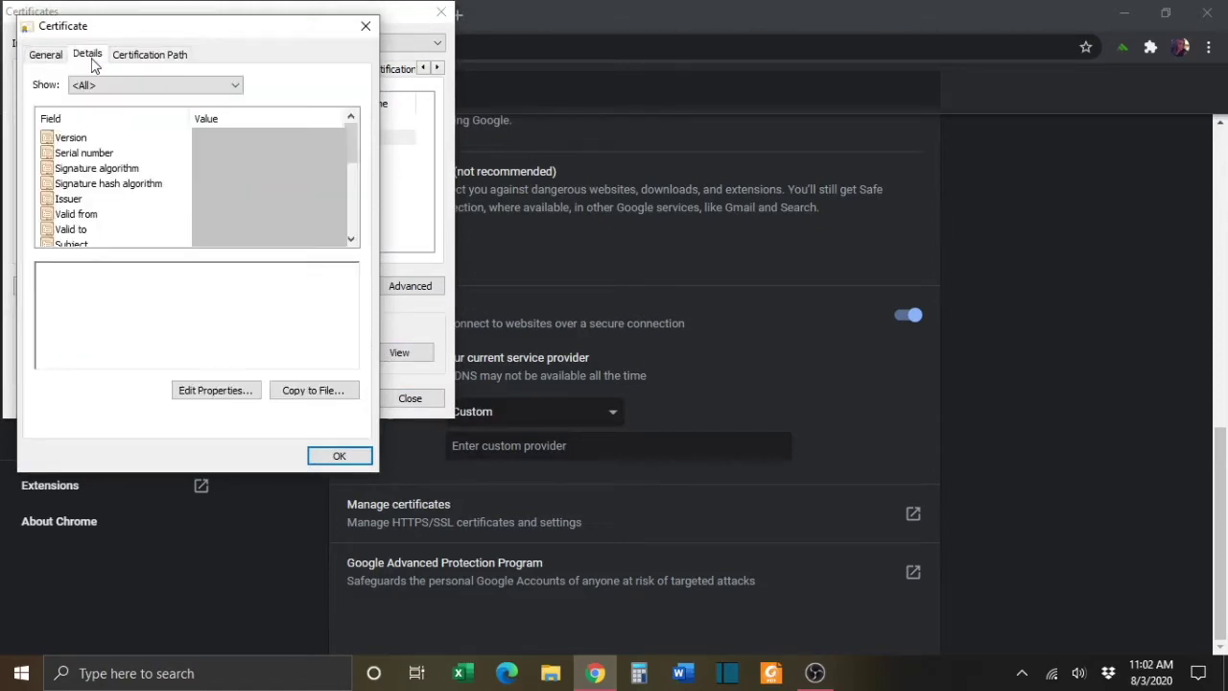
left_click(349, 181)
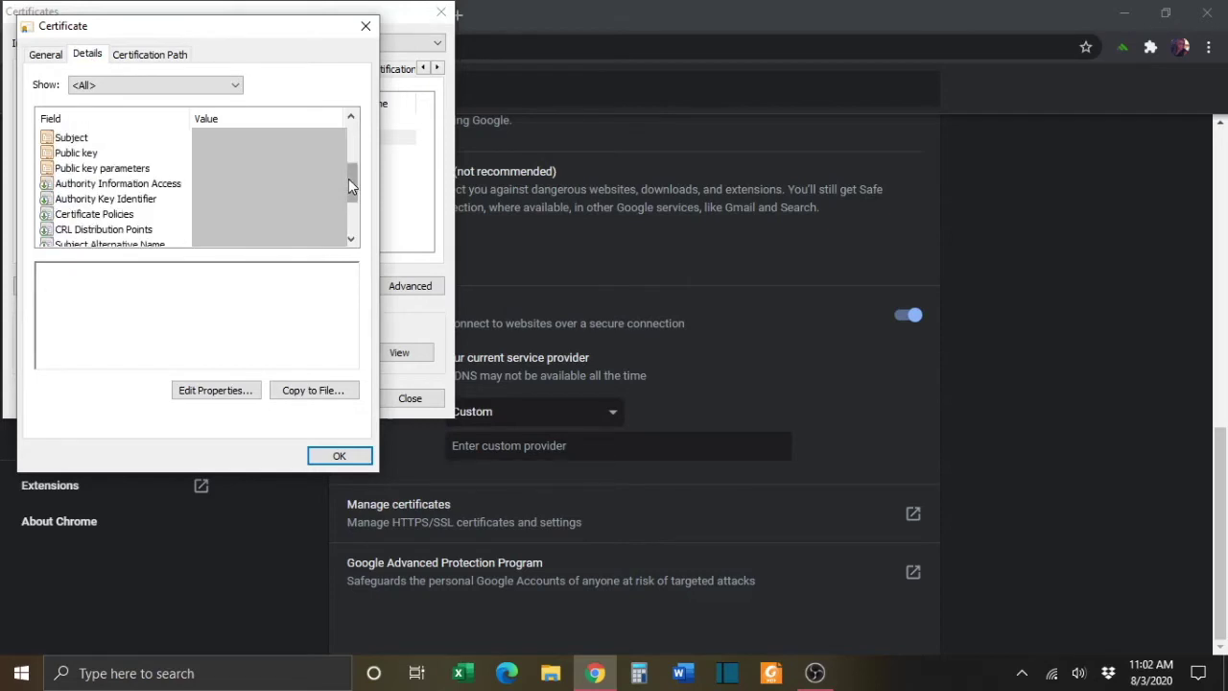
left_click(353, 220)
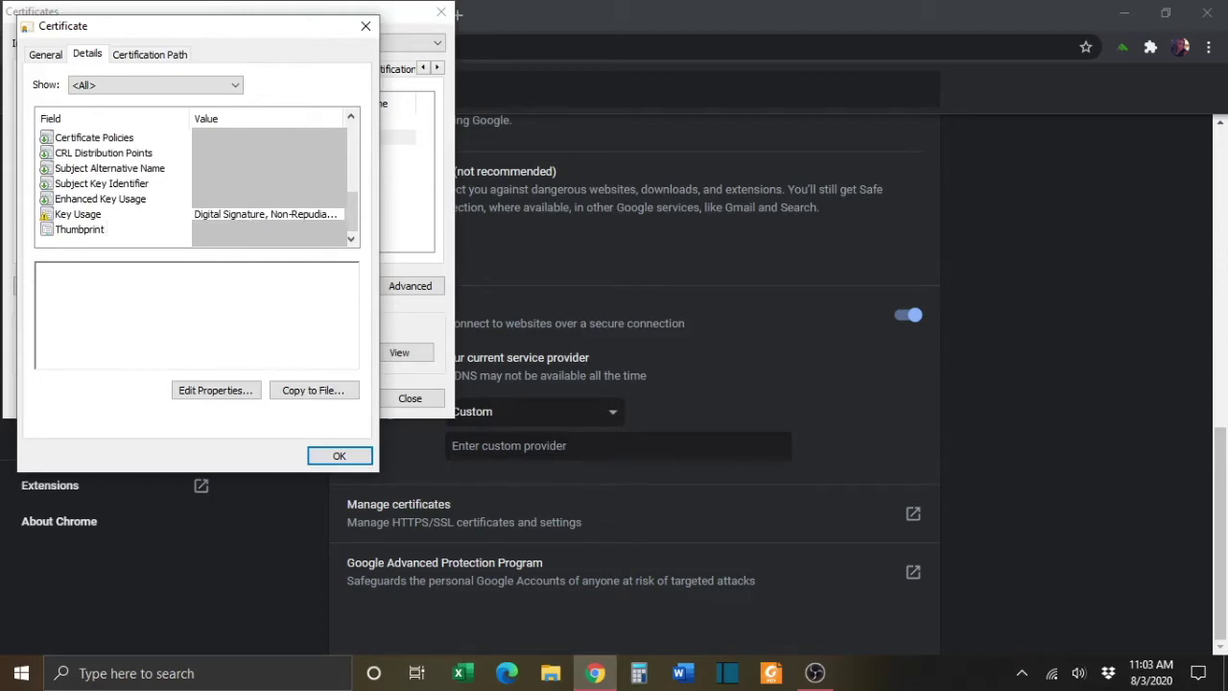
left_click(260, 214)
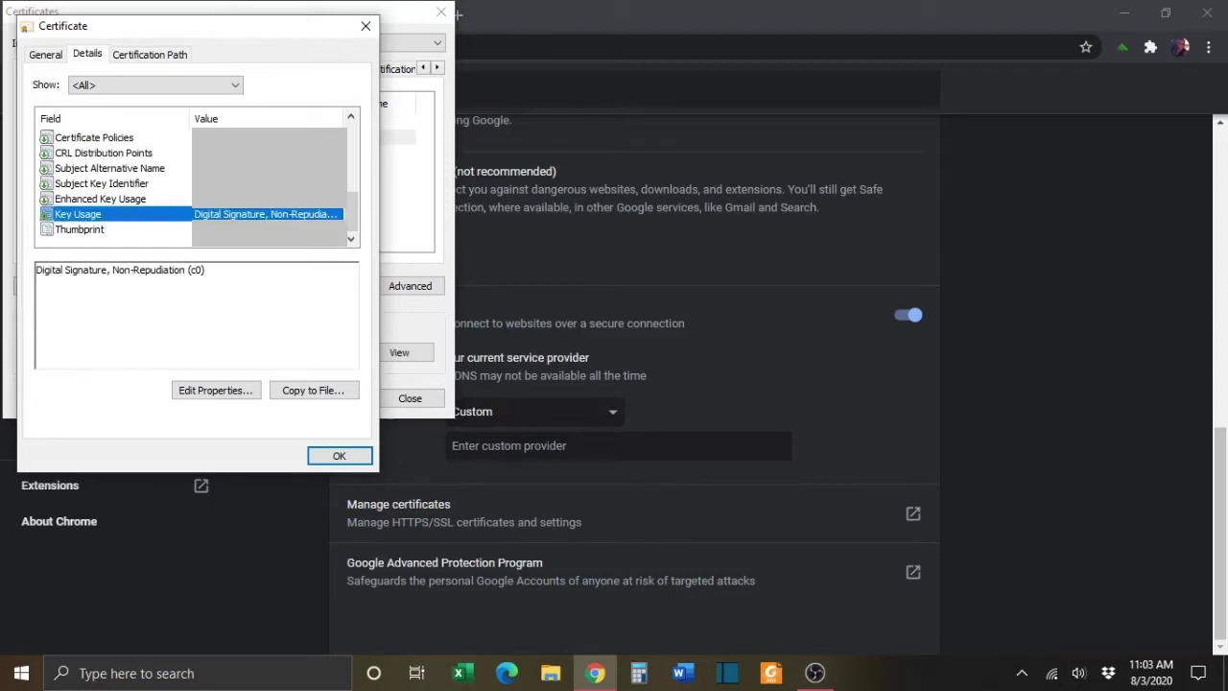
- Reselect that digital signing certificate and start the Certificate Export Wizard
left_click(340, 456)
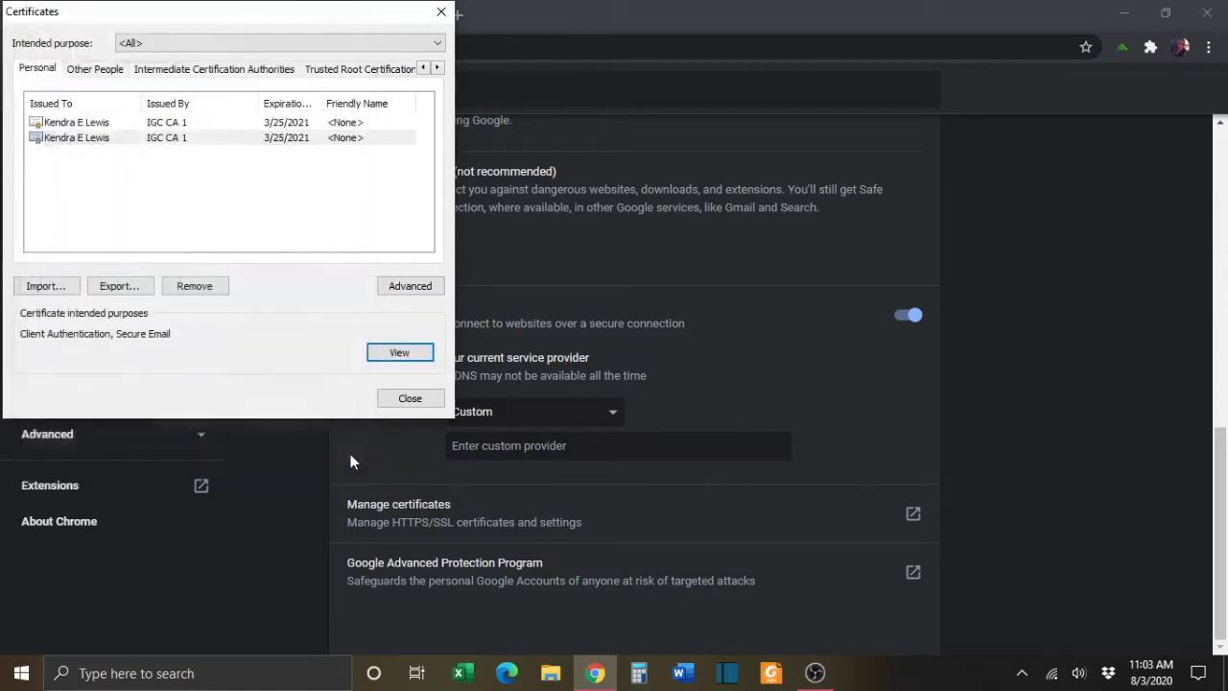
left_click(204, 140)
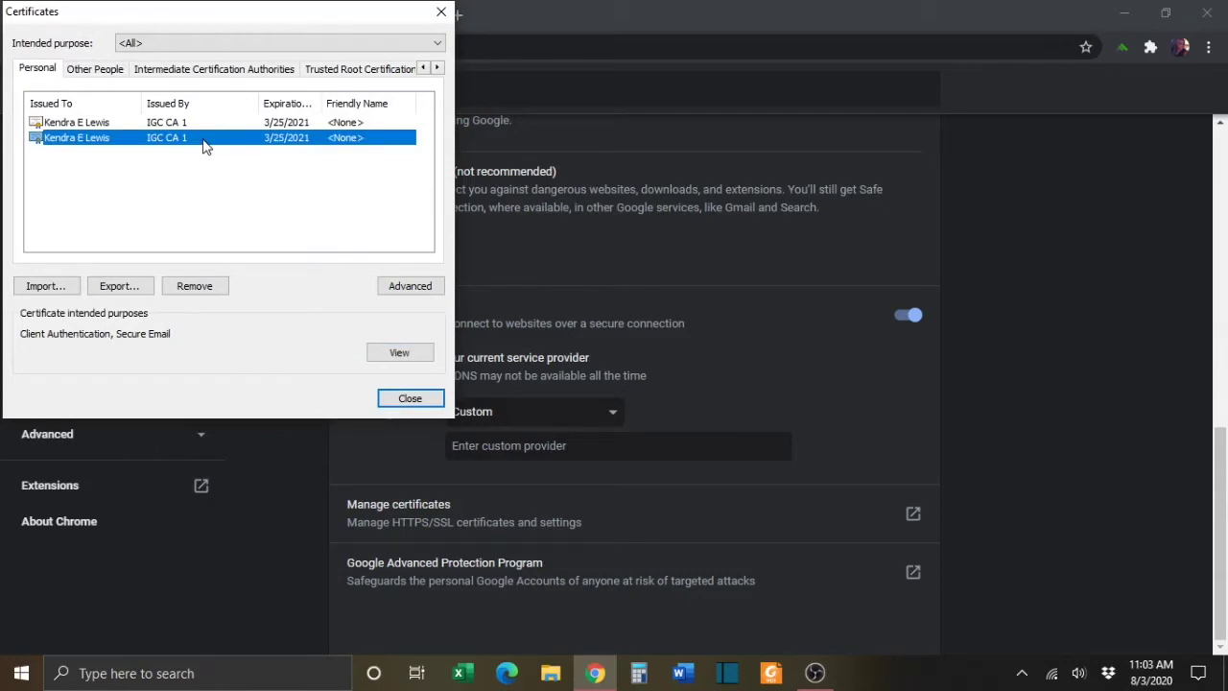
left_click(140, 290)
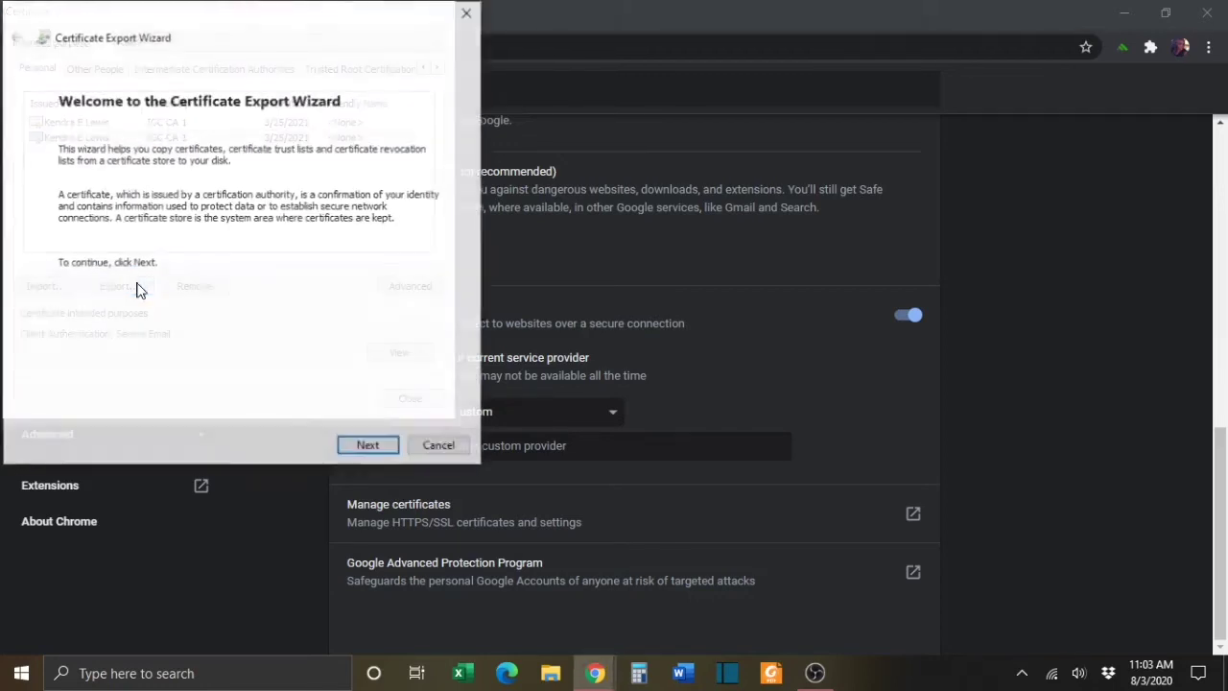
- Export the private key as PKCS #12 (.PFX), including all extended properties
left_click(368, 448)
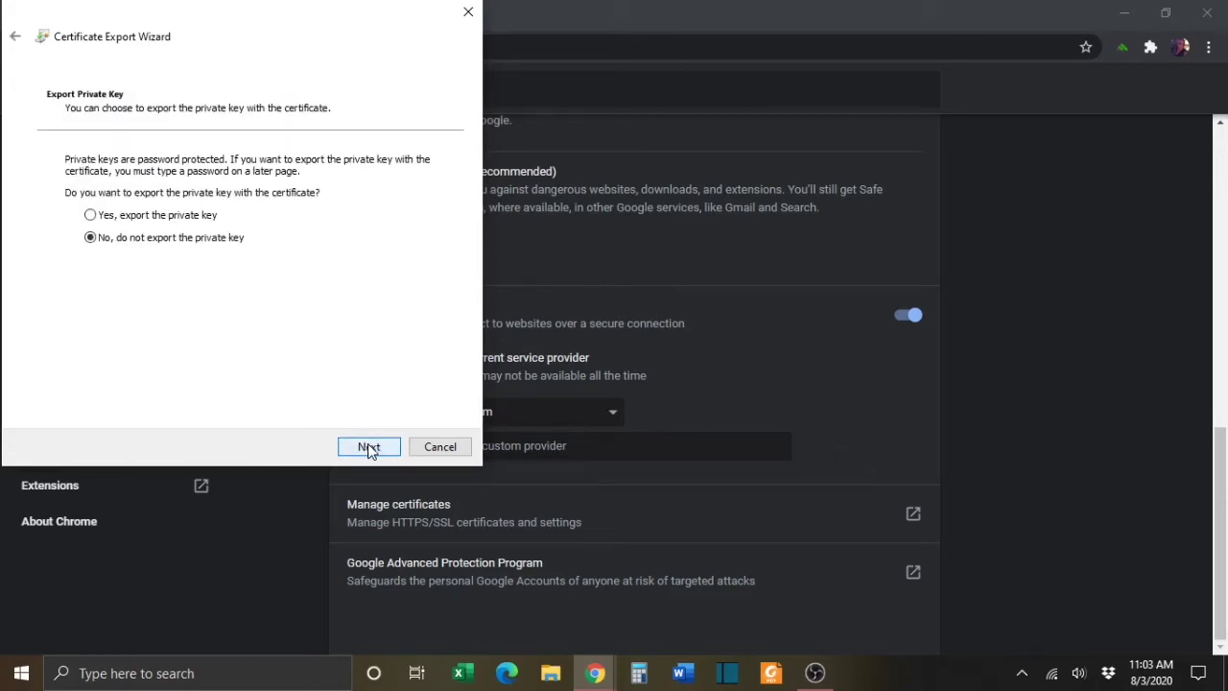
left_click(91, 217)
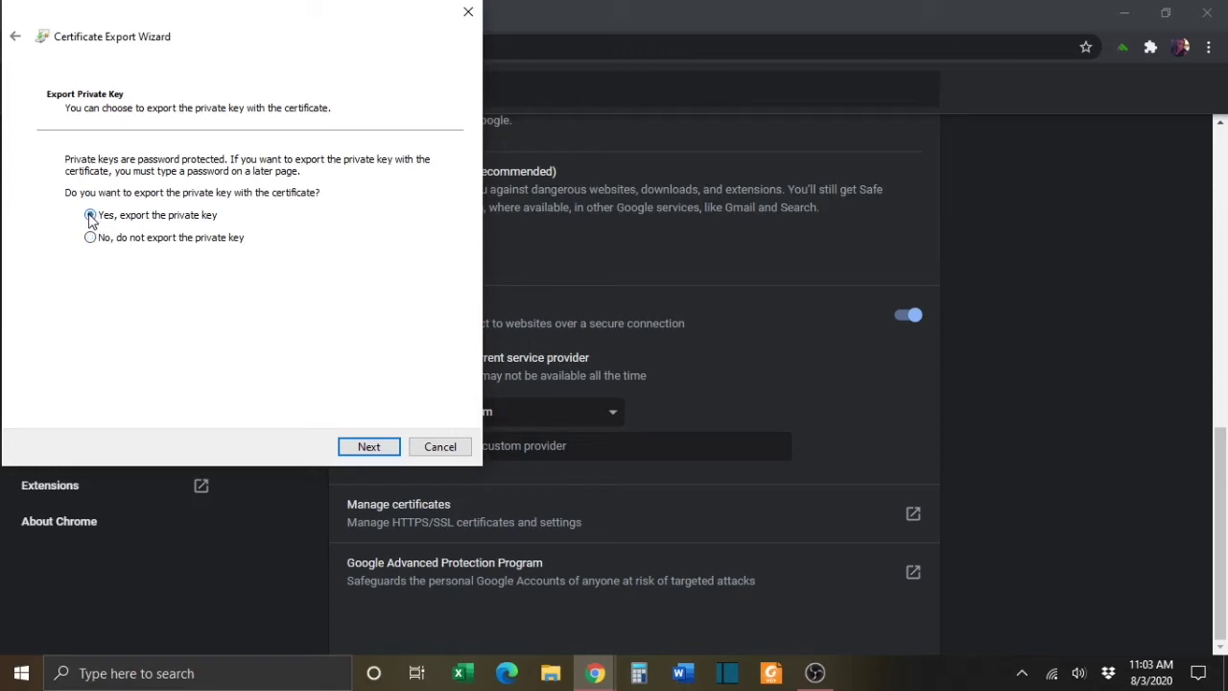
left_click(368, 447)
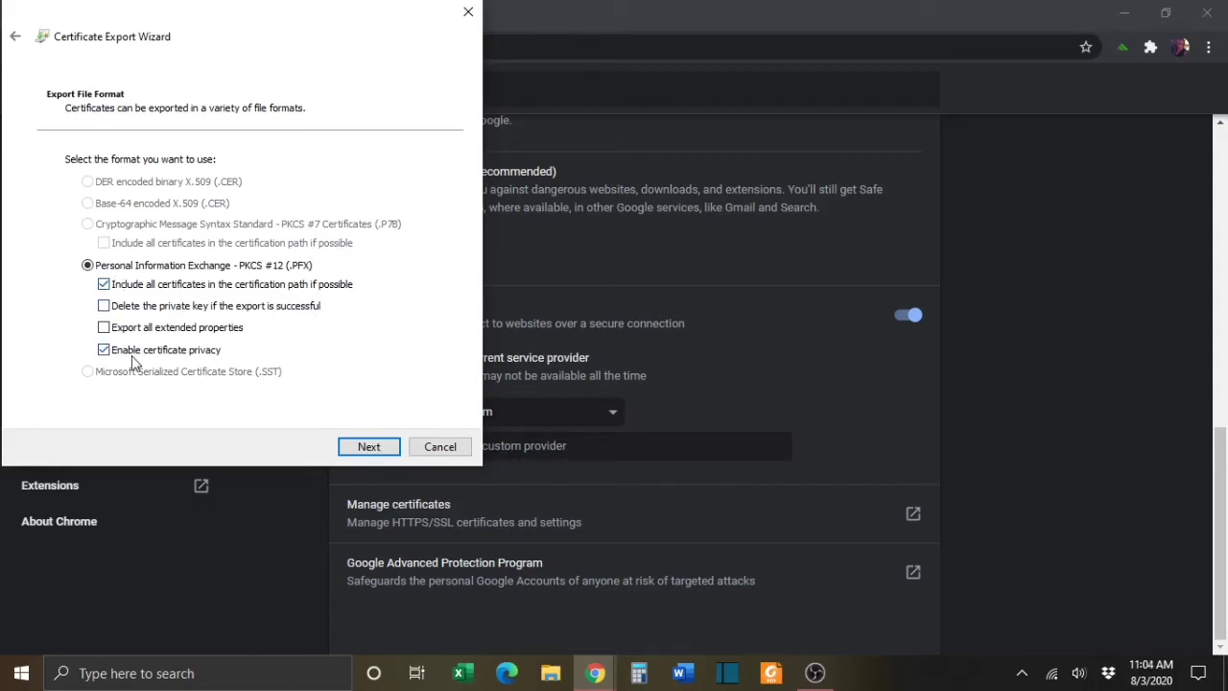
left_click(104, 328)
left_click(387, 453)
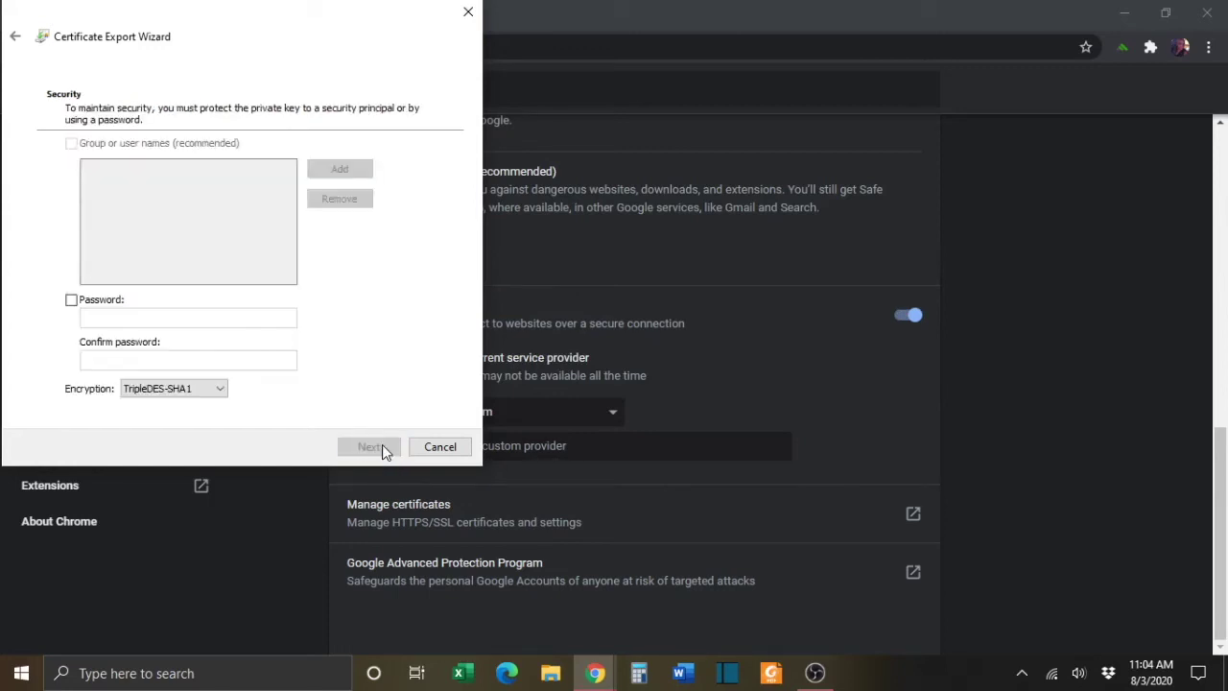
- Enable password protection and enter the export password in both Password and Confirm fields
left_click(71, 301)
left_click(113, 316)
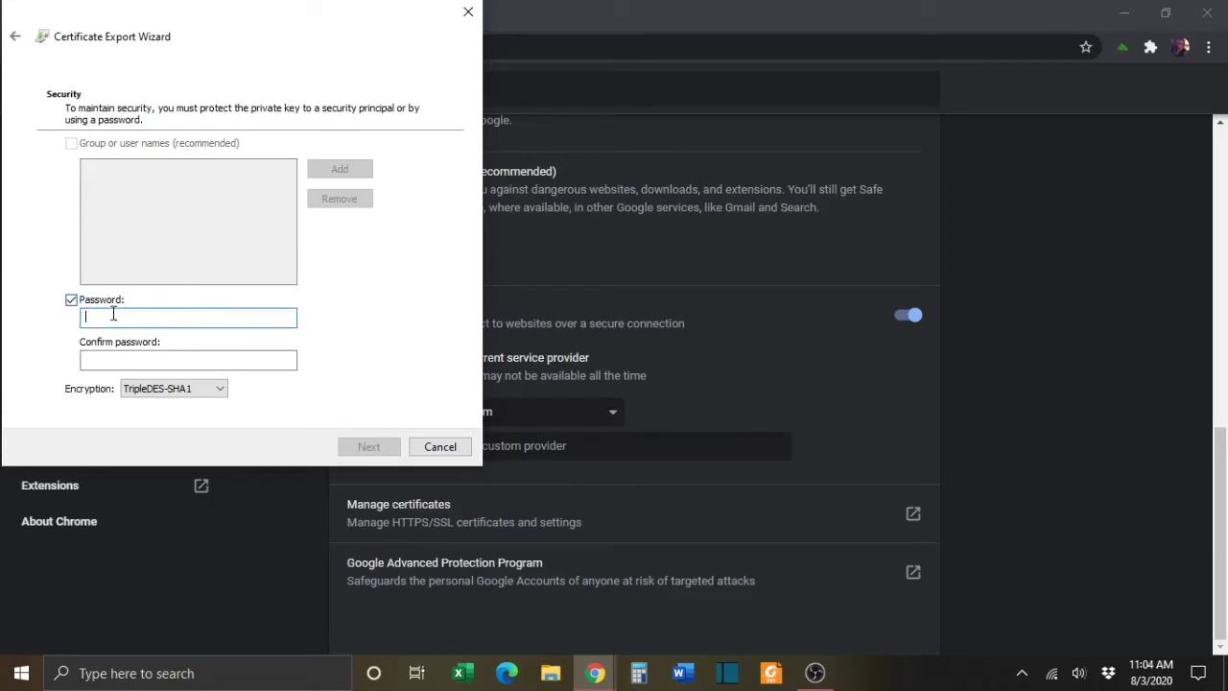
type("•••••••••")
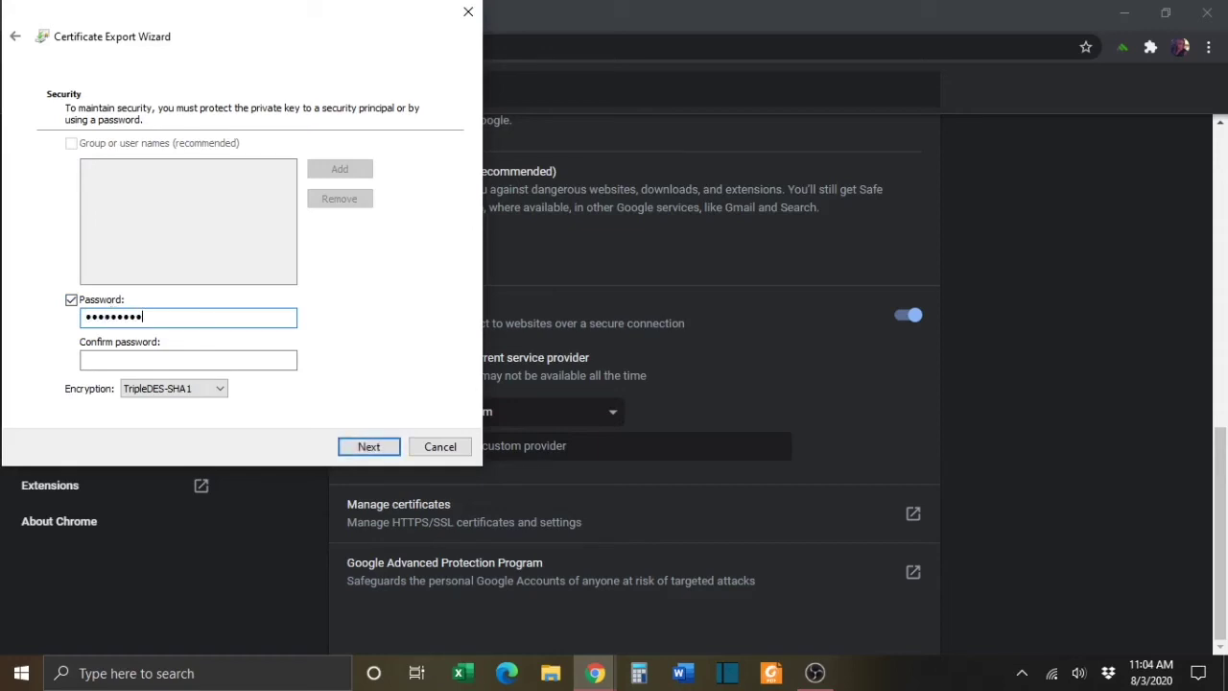
type("•")
key("Tab")
type("•")
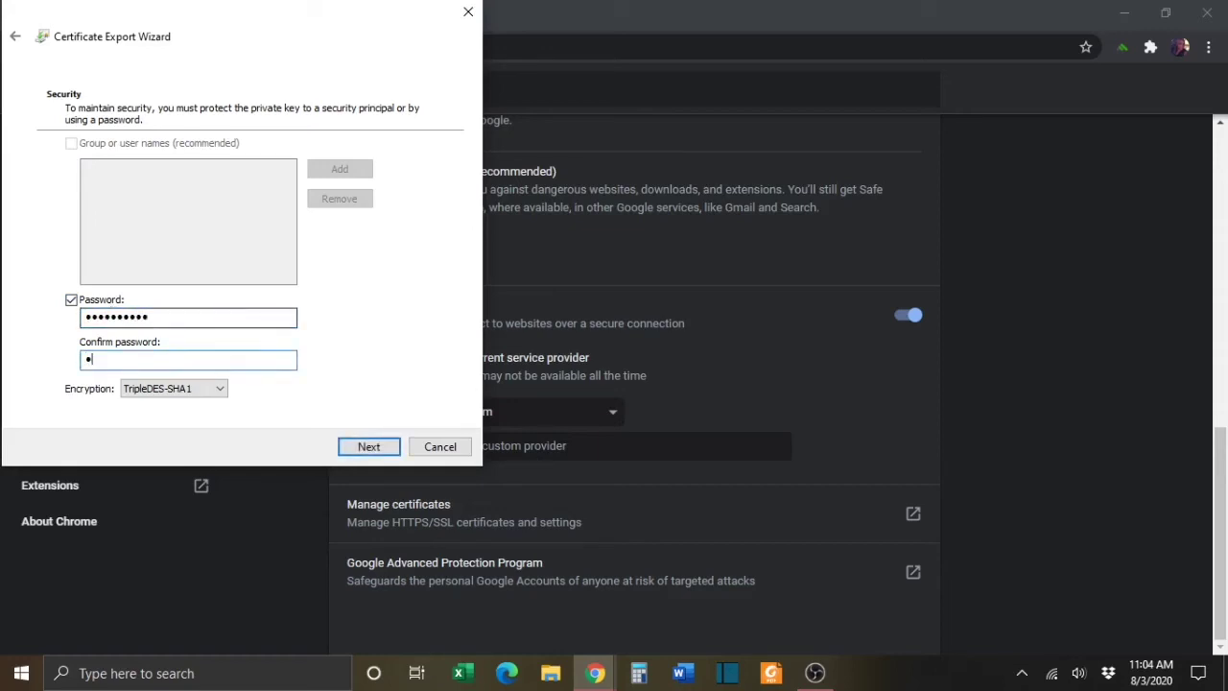
type("•••••••••")
left_click(366, 446)
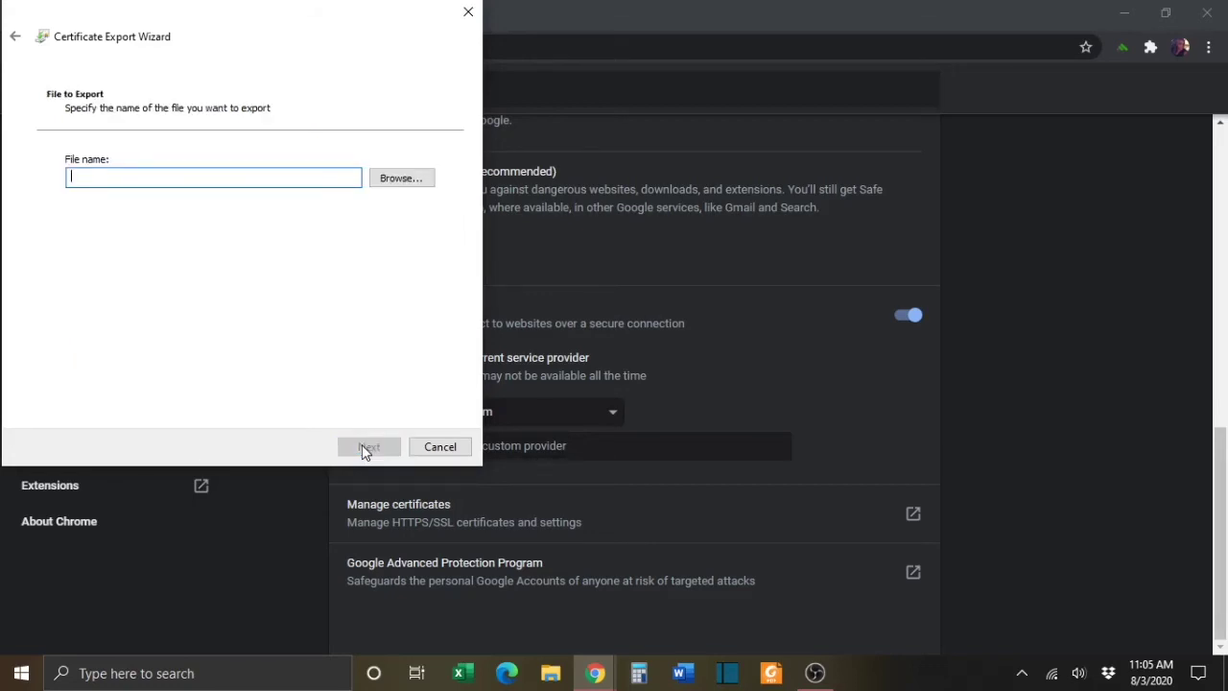
left_click(393, 179)
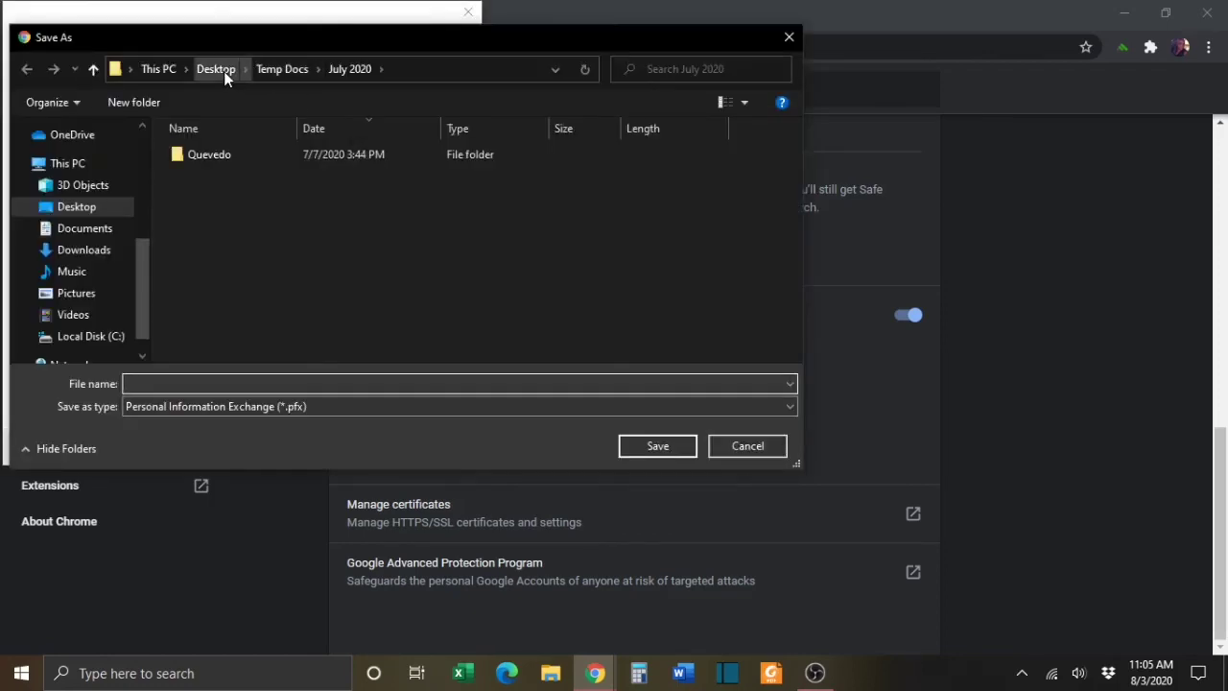
- Save the export file as My Digital Certificate.pfx on the Desktop and reach the summary
left_click(224, 71)
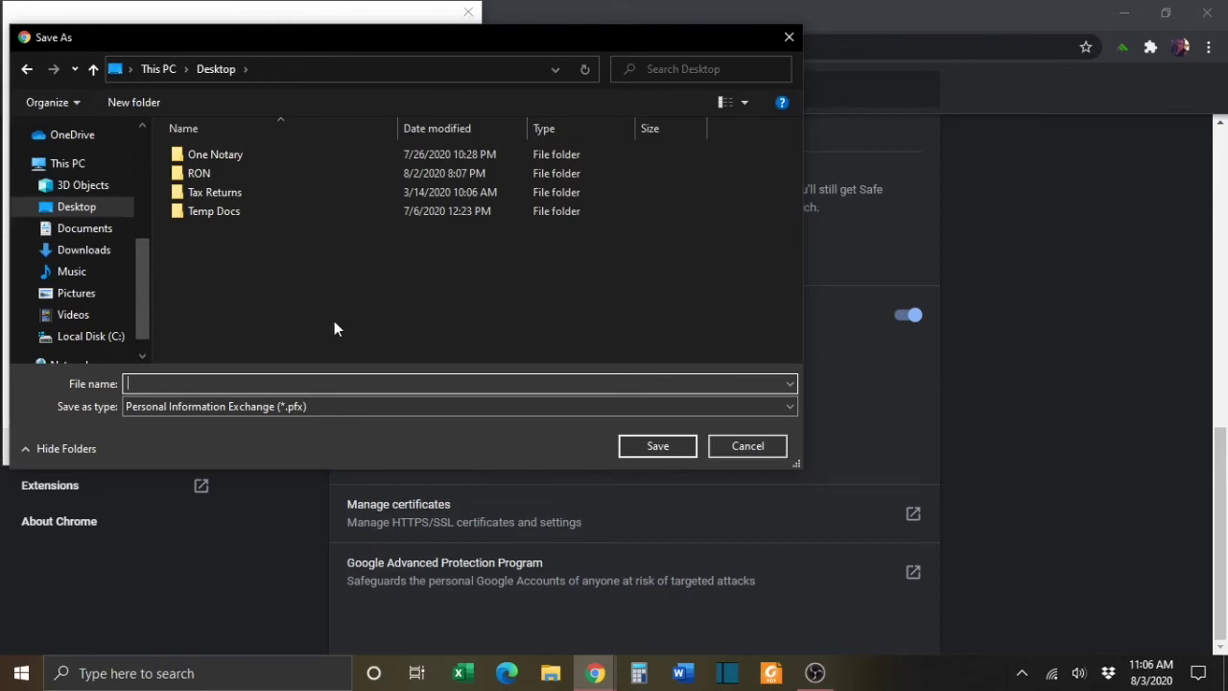
type("My Digital Certificate")
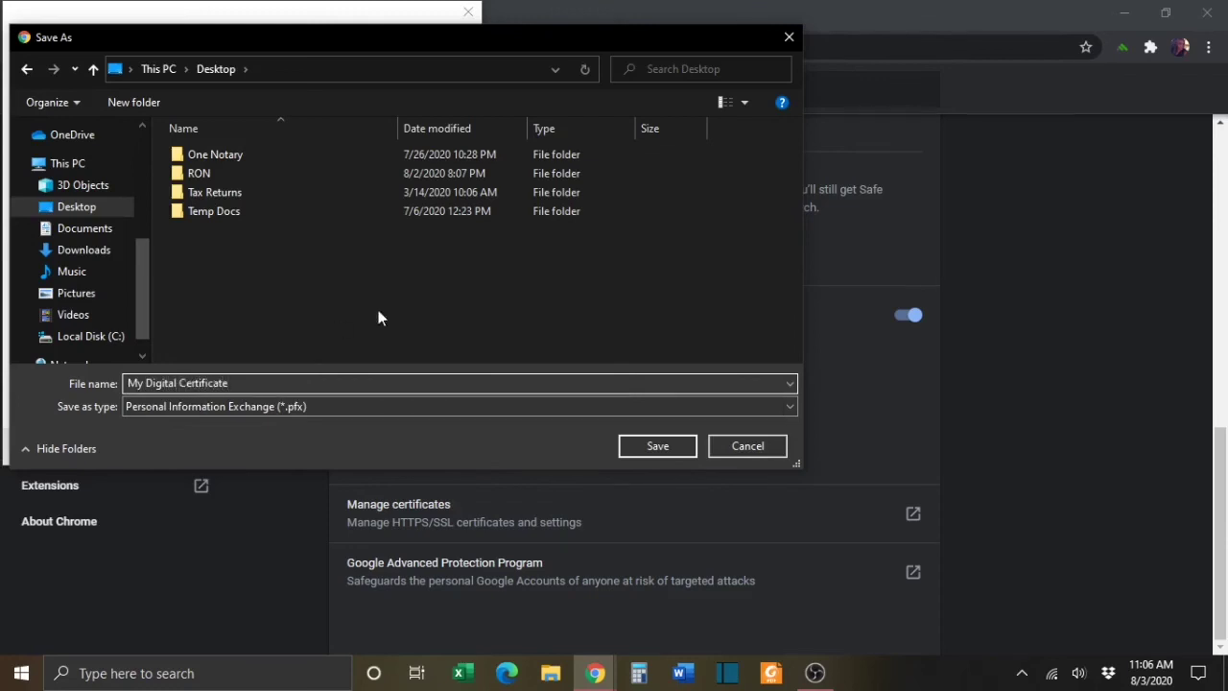
left_click(671, 446)
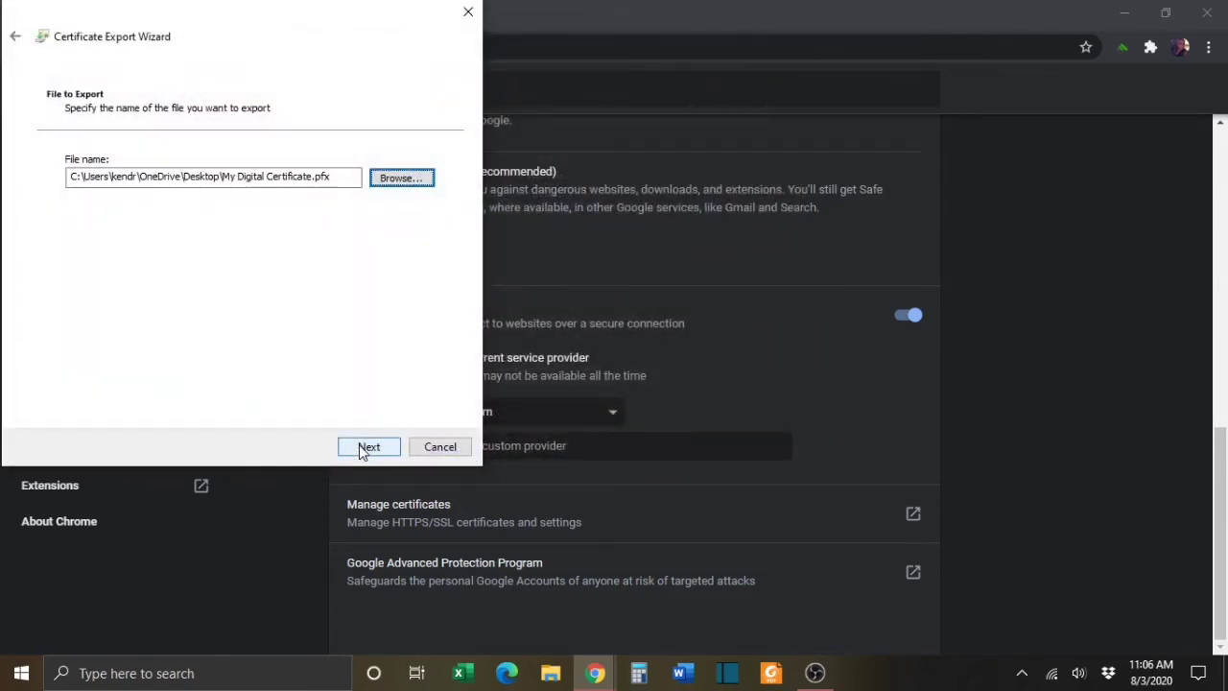
left_click(369, 448)
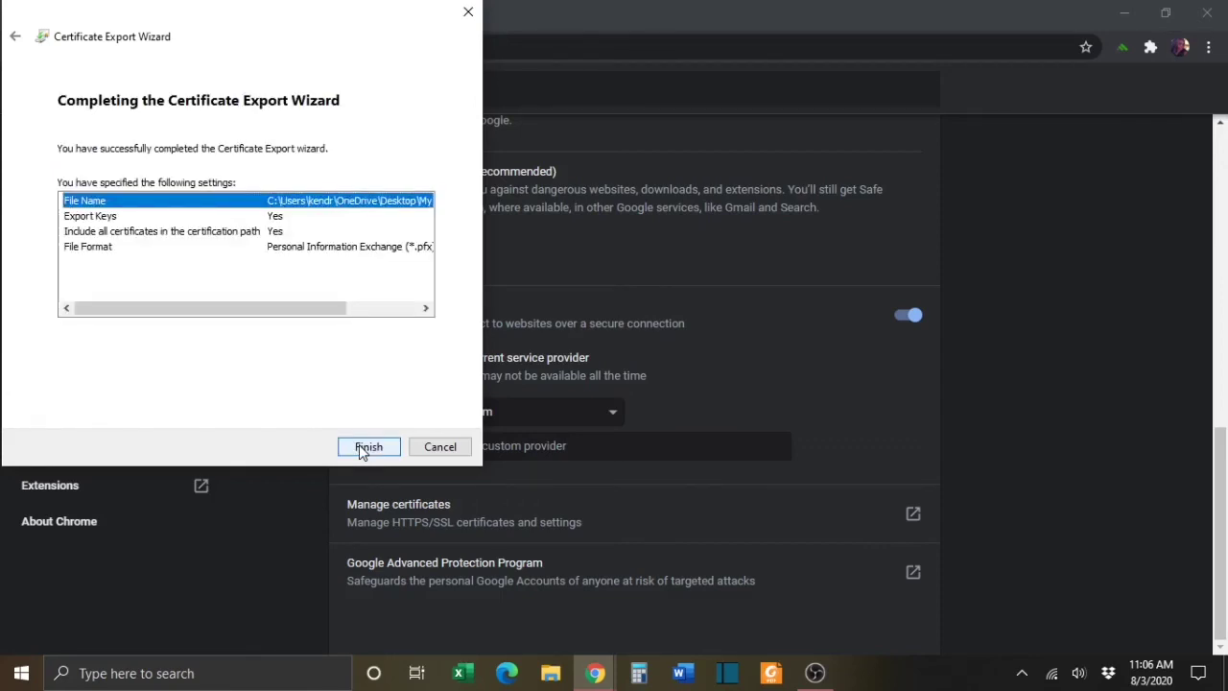
- Finish the export, supply the private key password, and dismiss the success message
left_click(363, 451)
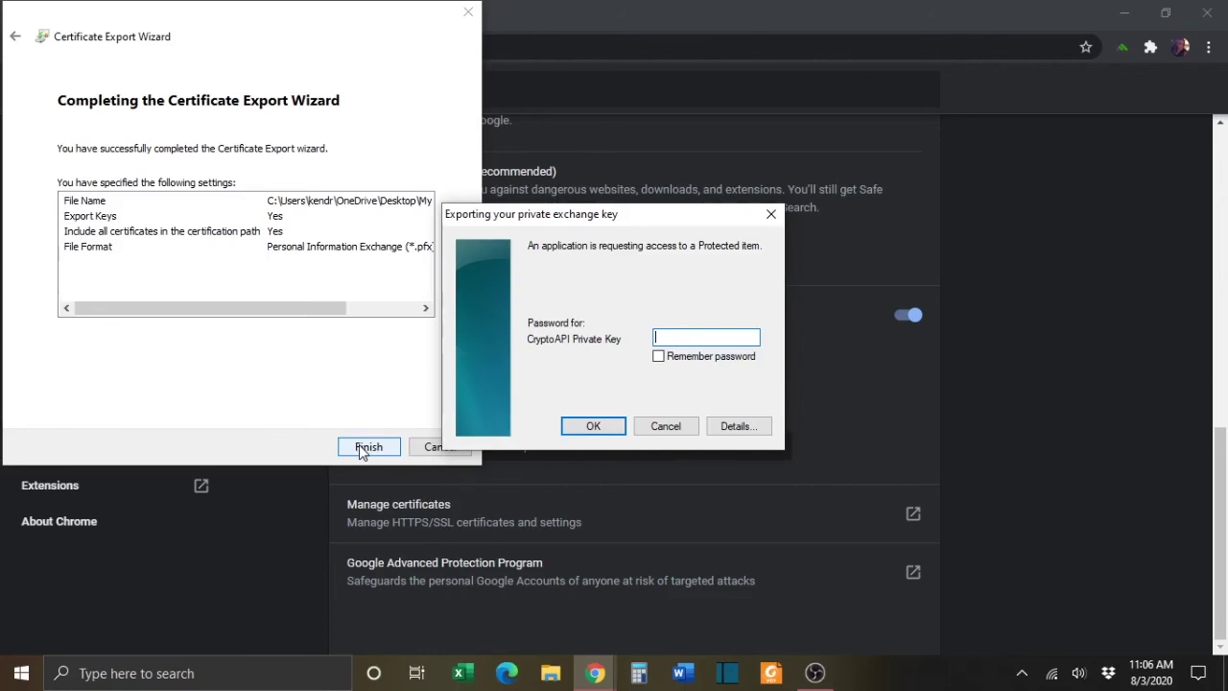
type("***********")
left_click(567, 428)
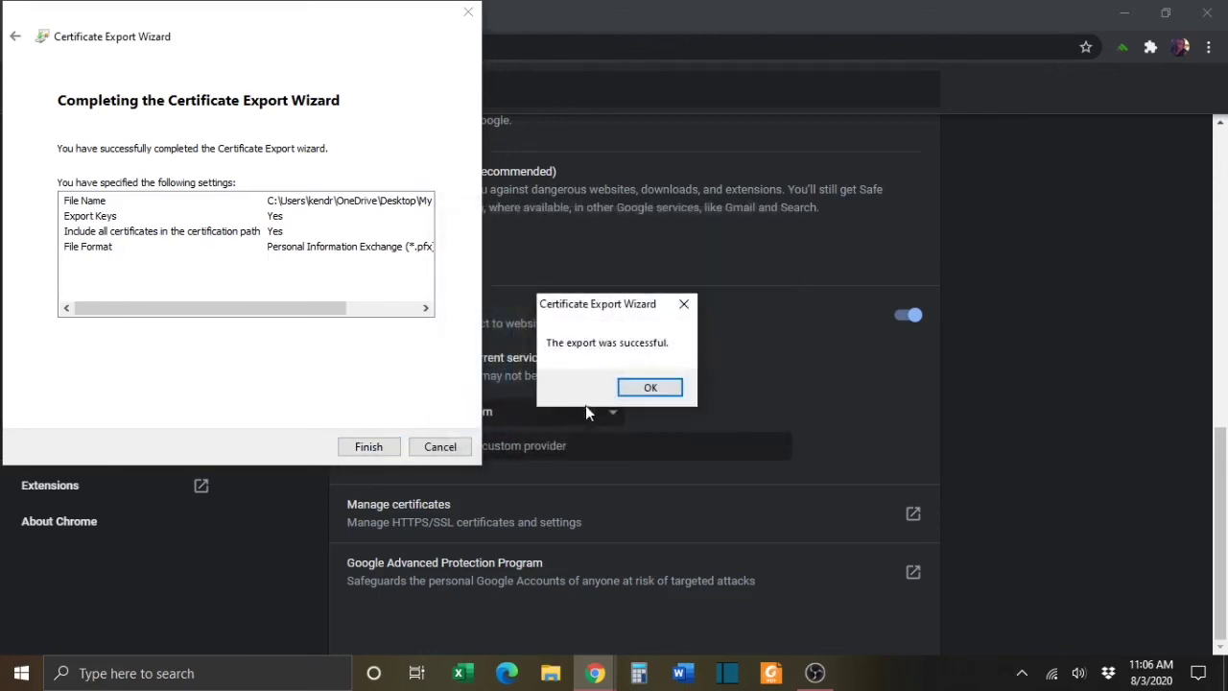
left_click(625, 389)
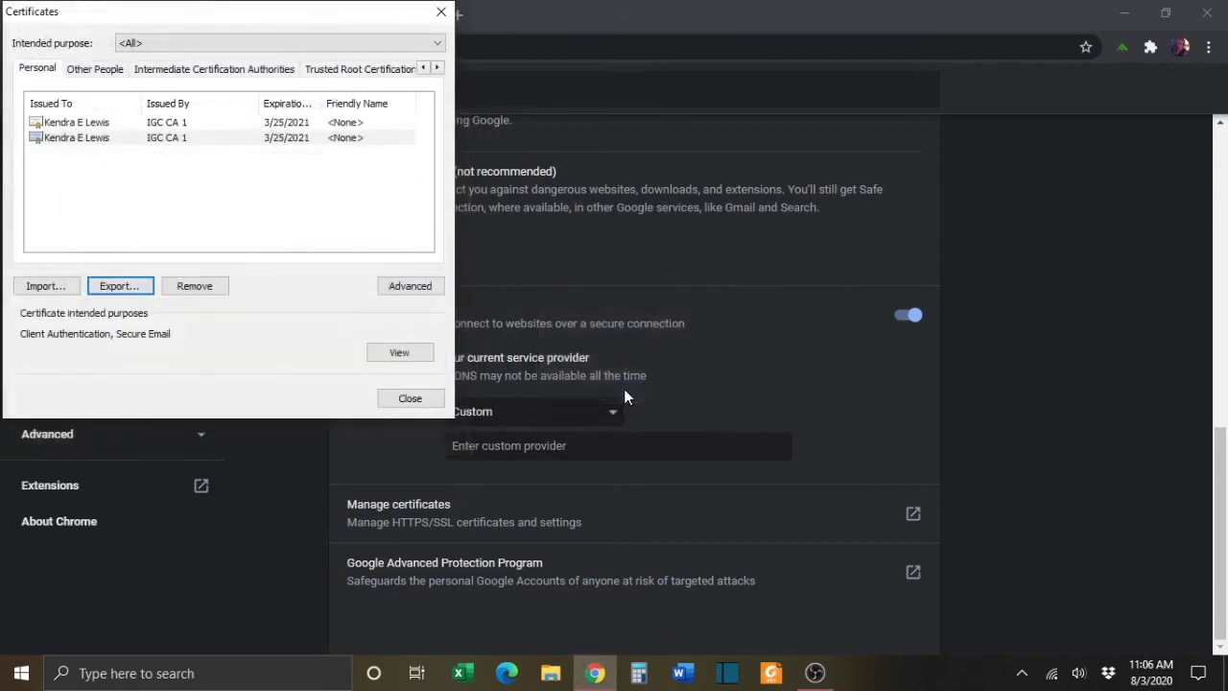
- Close the Certificates dialog and the Chrome Settings tab to reveal the Desktop
left_click(411, 398)
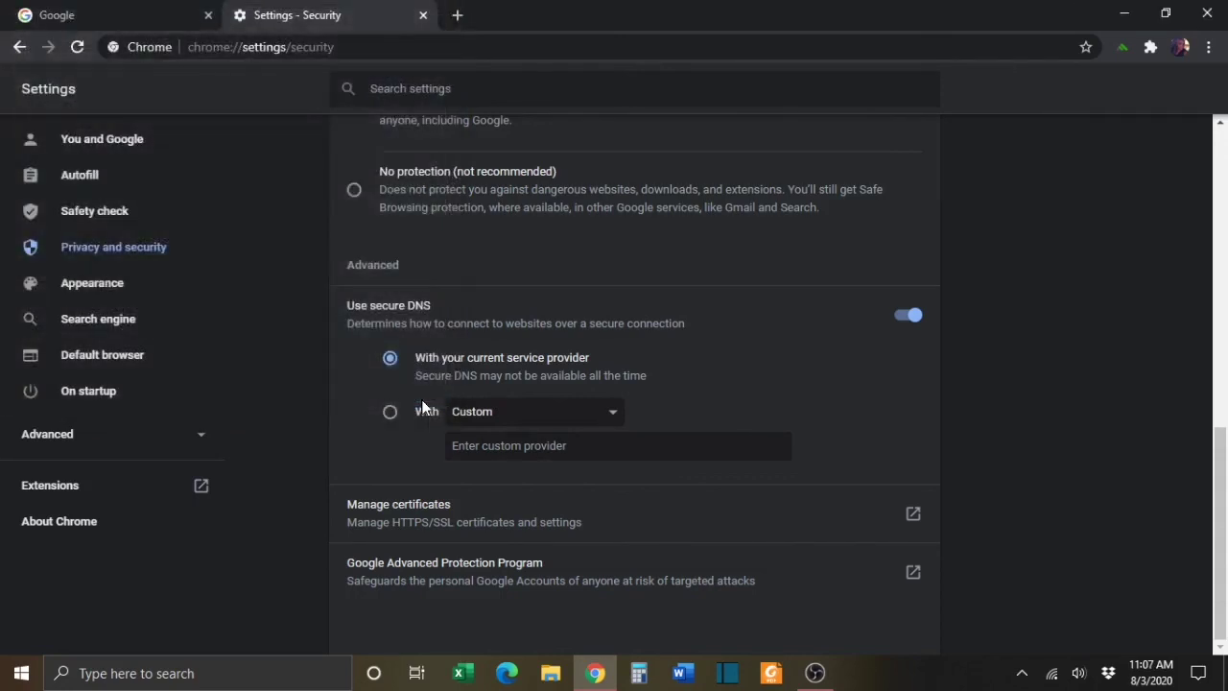
left_click(422, 15)
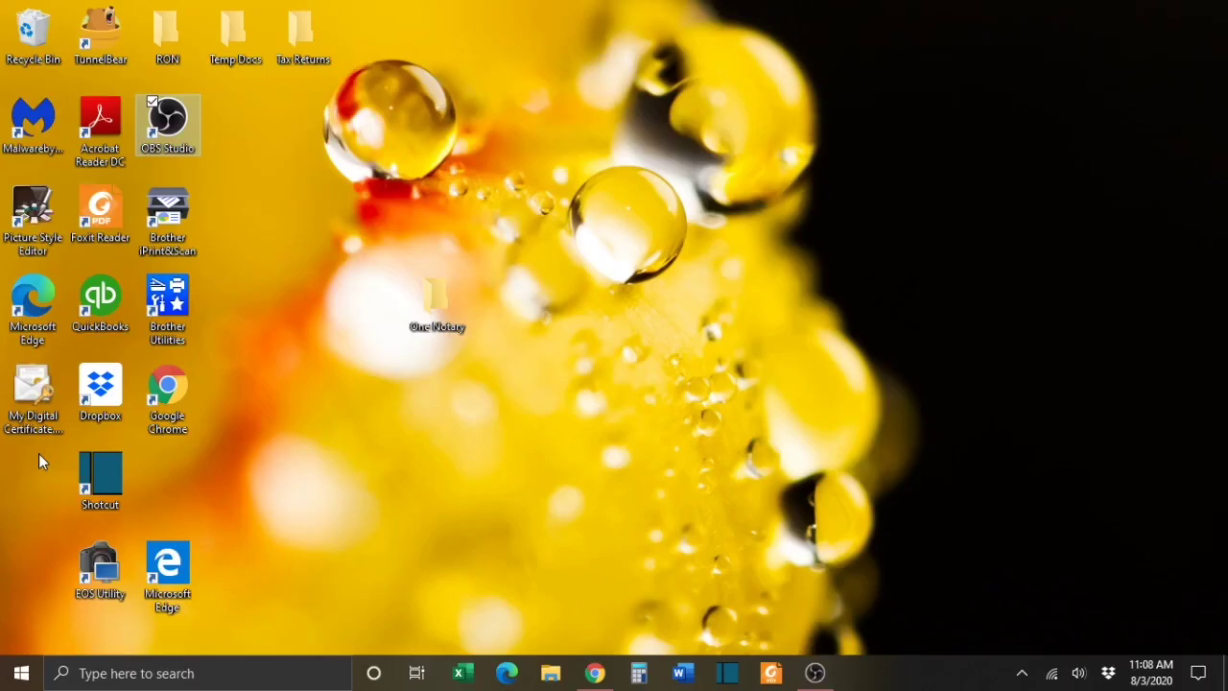